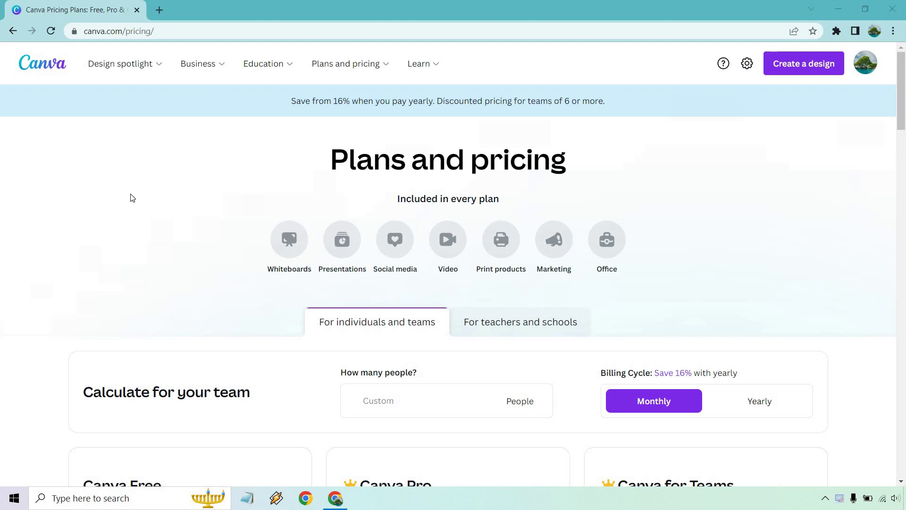
scroll(133, 181, "down", 3)
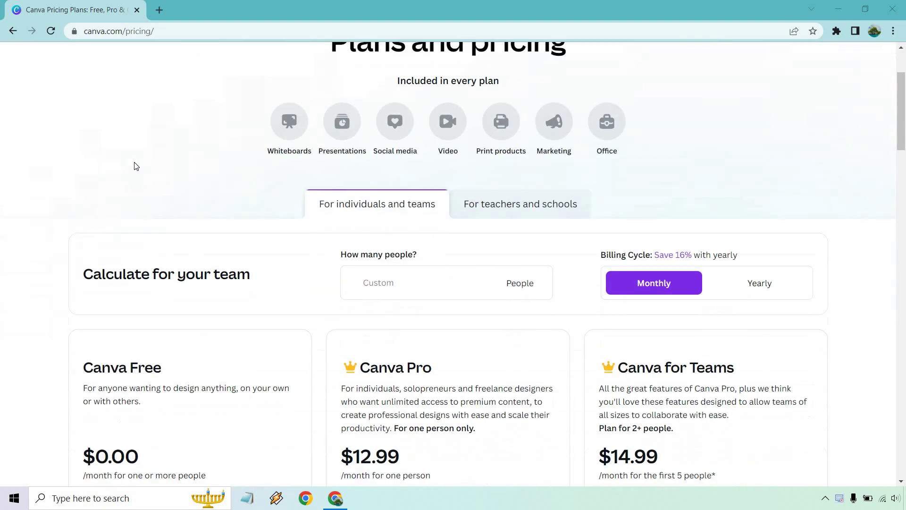
scroll(877, 178, "down", 2)
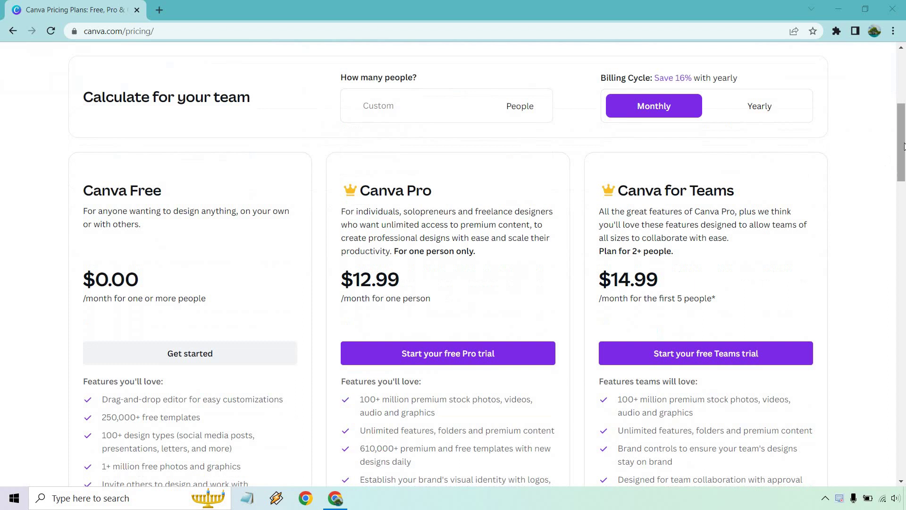
left_click_drag(903, 148, 904, 146)
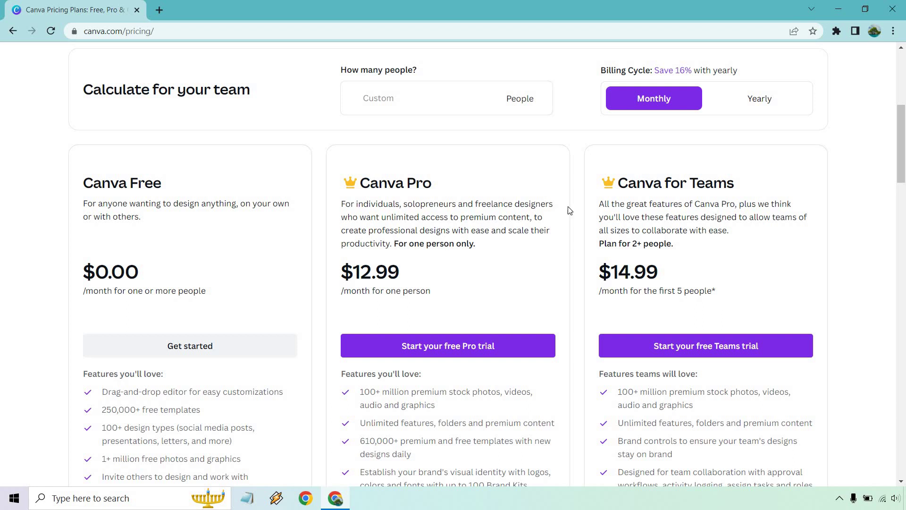
Step: View yearly prices ($119.99 Pro, $149.90 Teams), then return billing to monthly
left_click(789, 110)
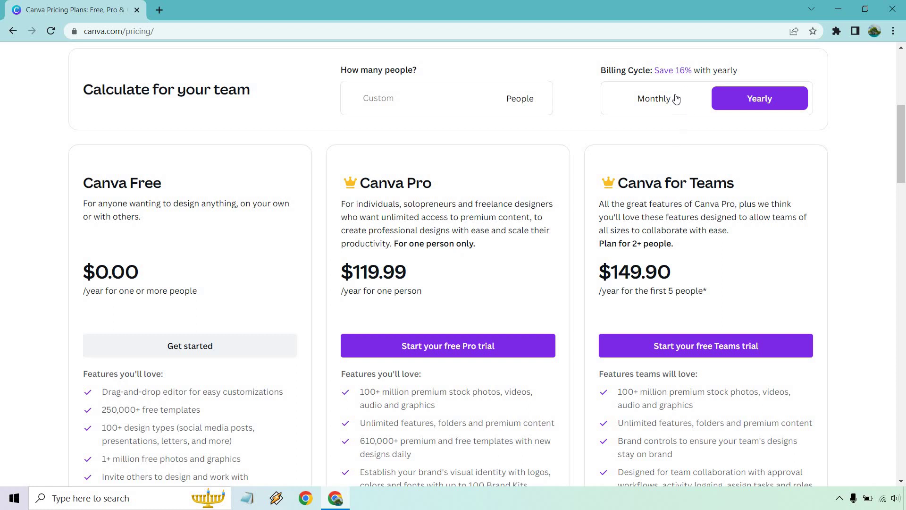
left_click(652, 98)
scroll(885, 163, "down", 1)
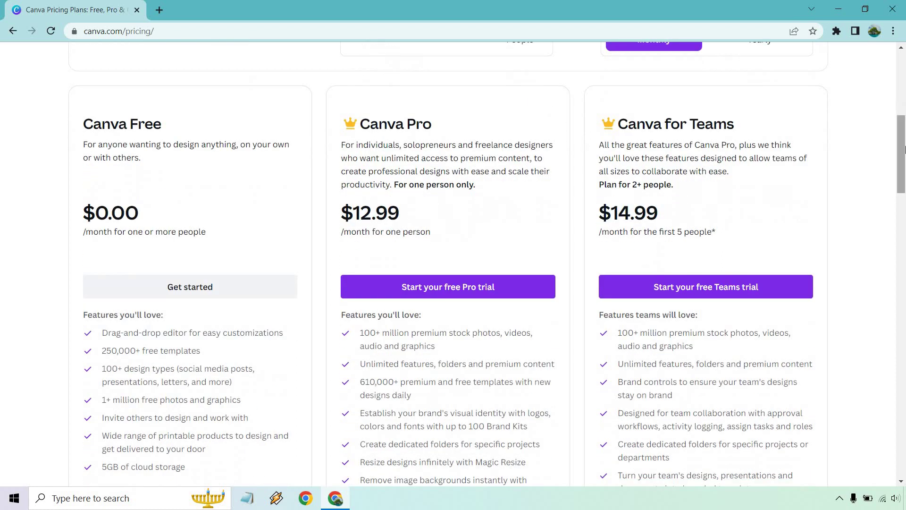
left_click_drag(905, 149, 905, 155)
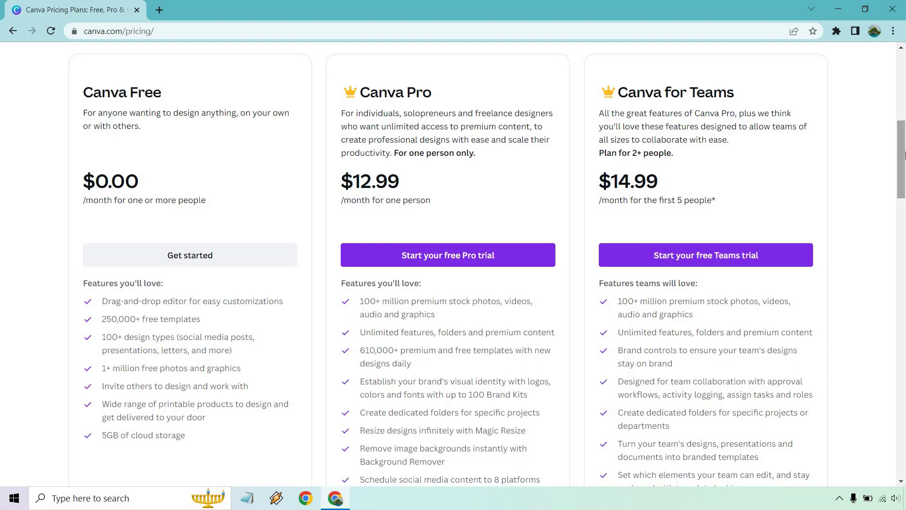
scroll(873, 241, "up", 5)
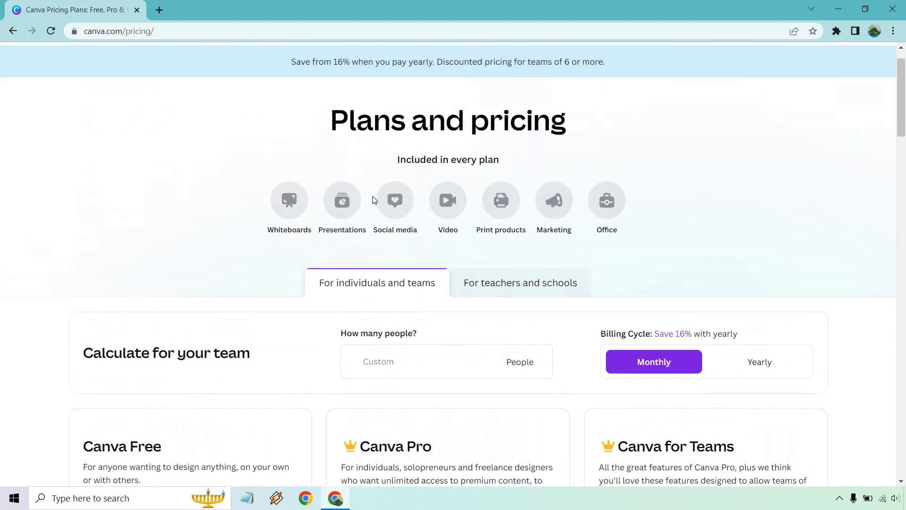
scroll(774, 174, "down", 2)
scroll(825, 171, "down", 2)
scroll(846, 172, "down", 1)
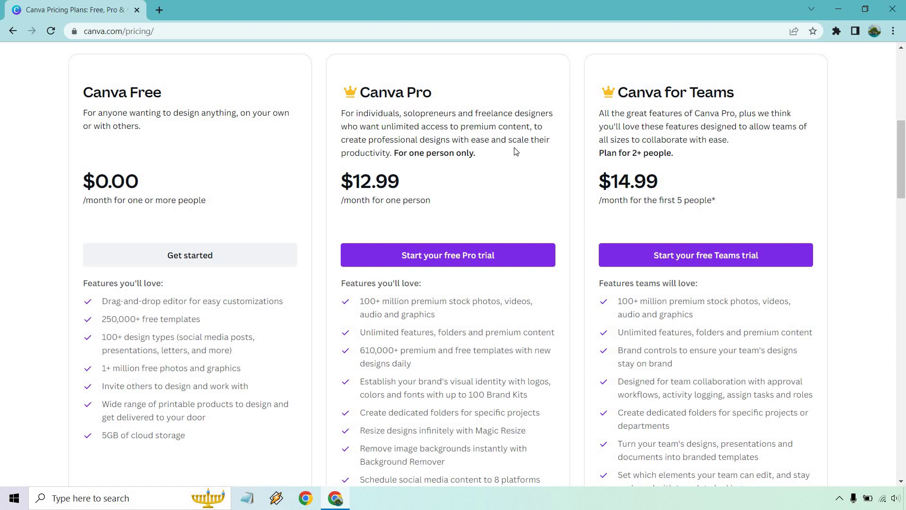
scroll(582, 166, "down", 1)
scroll(580, 178, "down", 1)
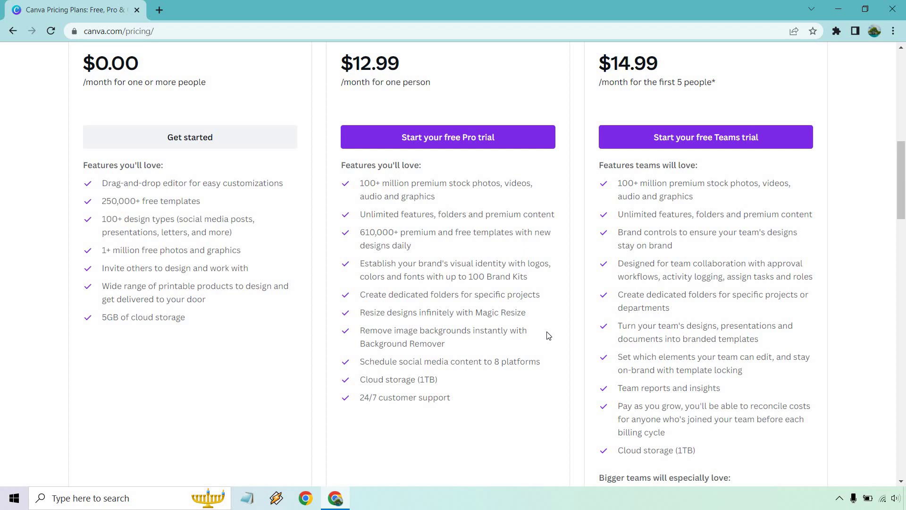
scroll(547, 335, "up", 1)
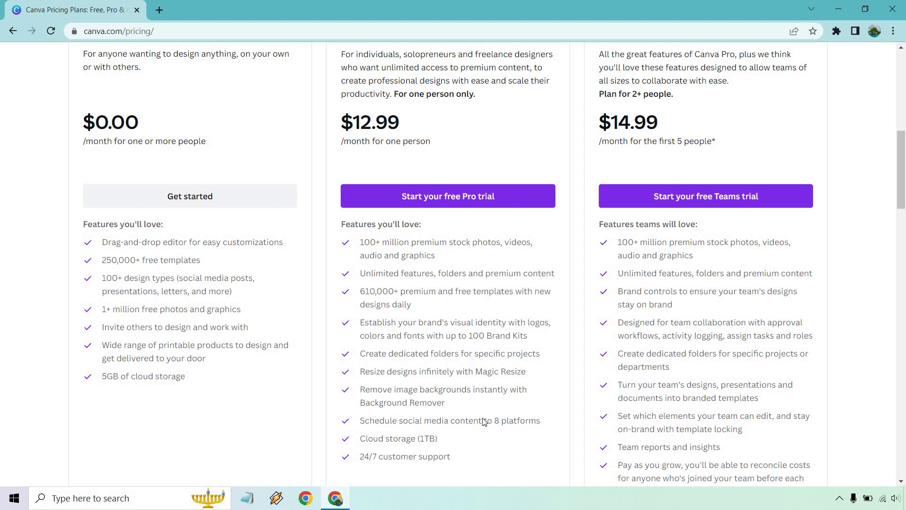
scroll(506, 386, "down", 1)
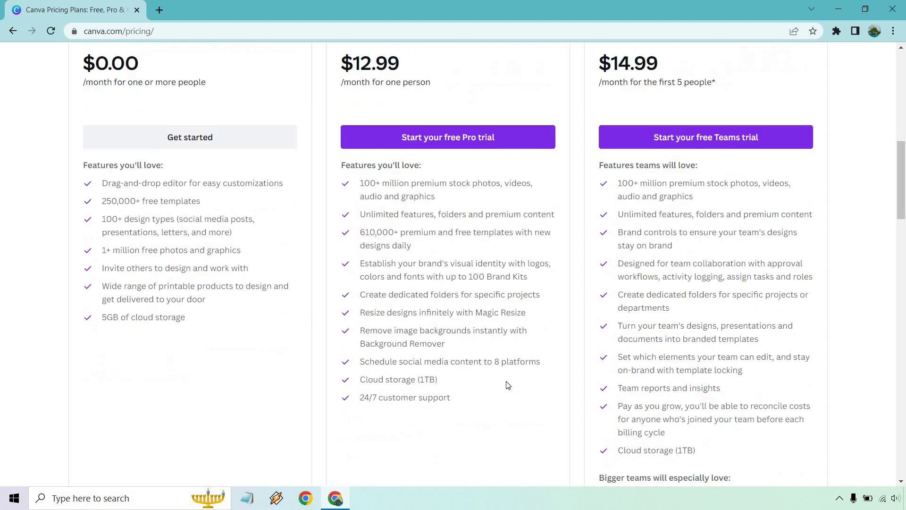
scroll(767, 321, "down", 1)
scroll(785, 329, "up", 1)
scroll(821, 338, "up", 1)
scroll(861, 336, "up", 1)
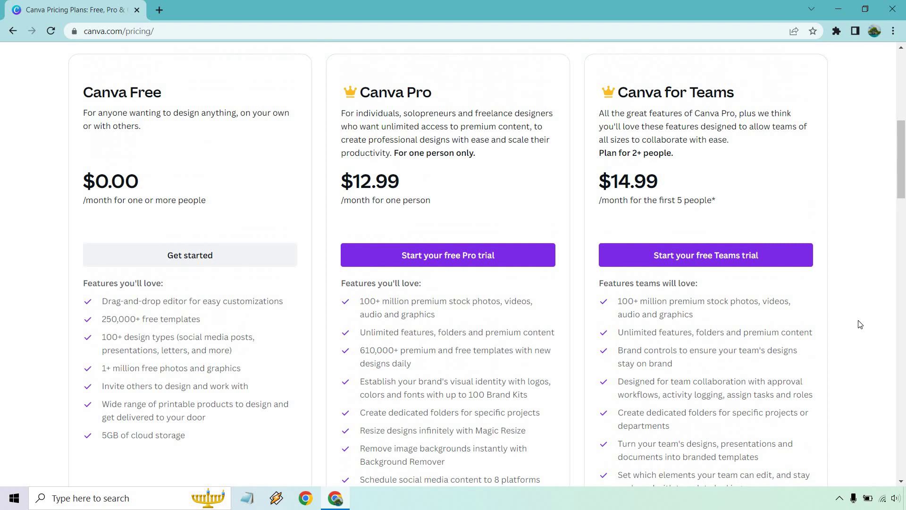